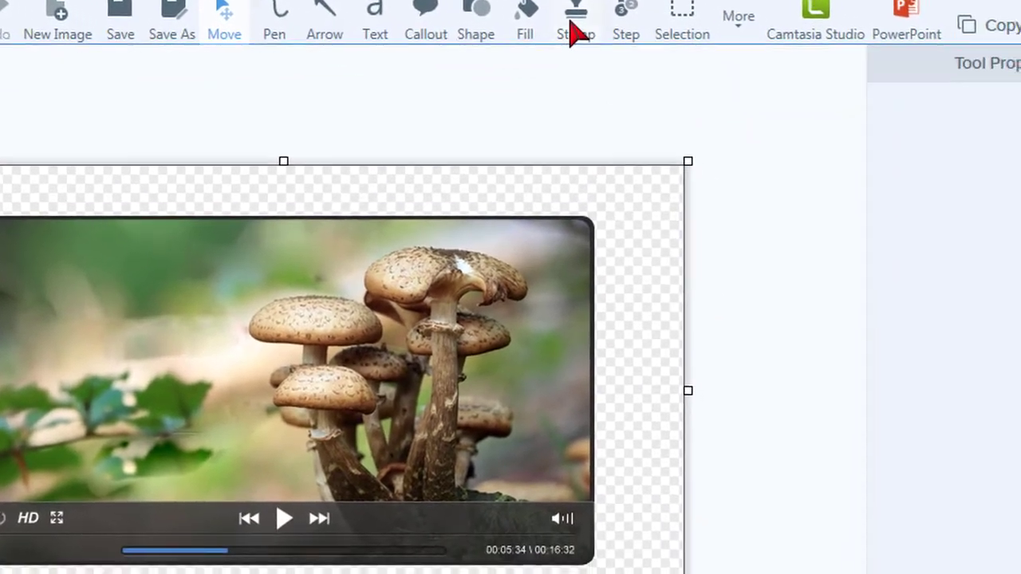
Switch to the Stamp tool and bring up the Organize Stamps dialog.
left_click(576, 33)
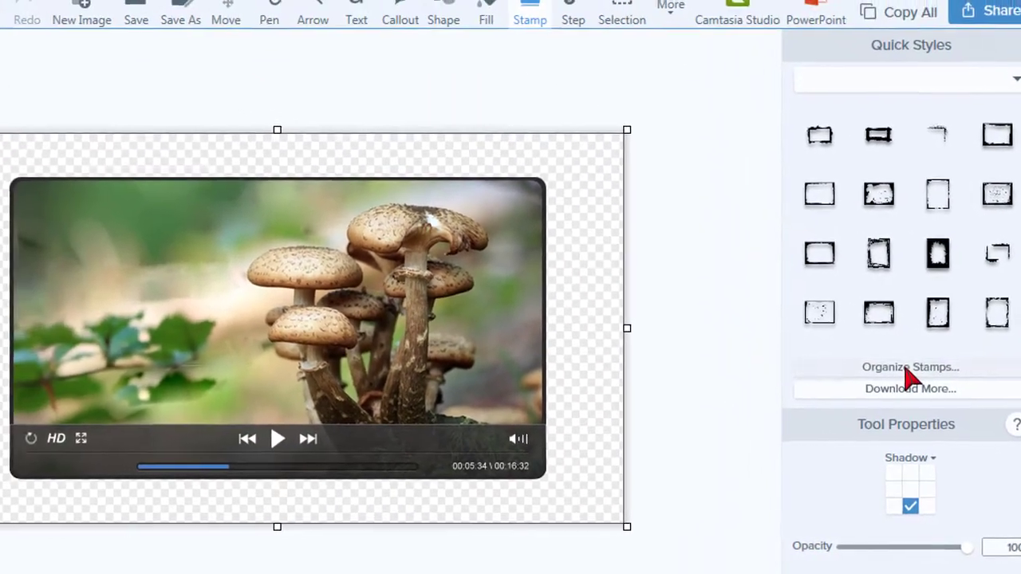
left_click(910, 368)
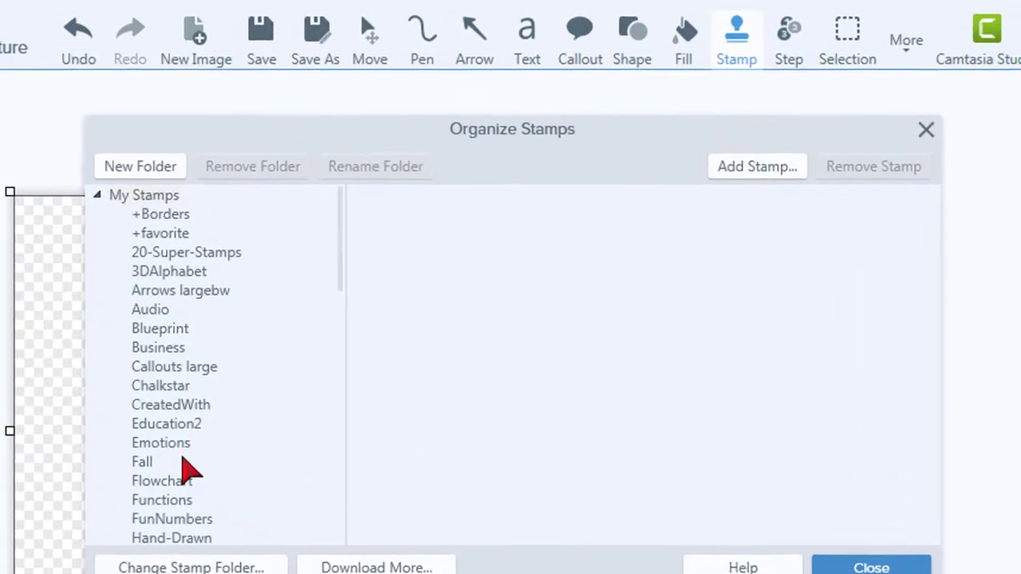
Add a new folder named '+Red Arrows' under My Stamps.
left_click(155, 205)
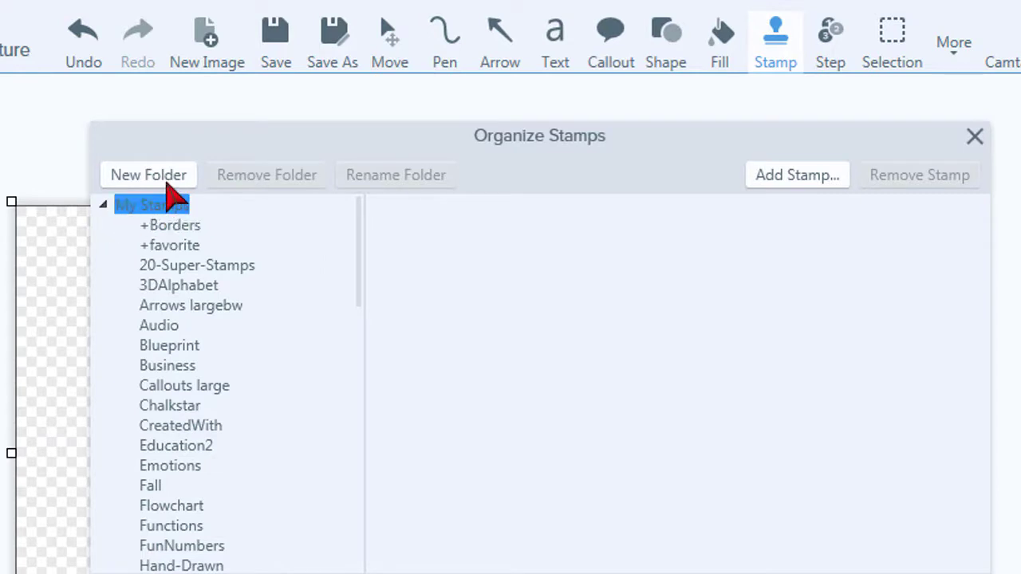
left_click(163, 178)
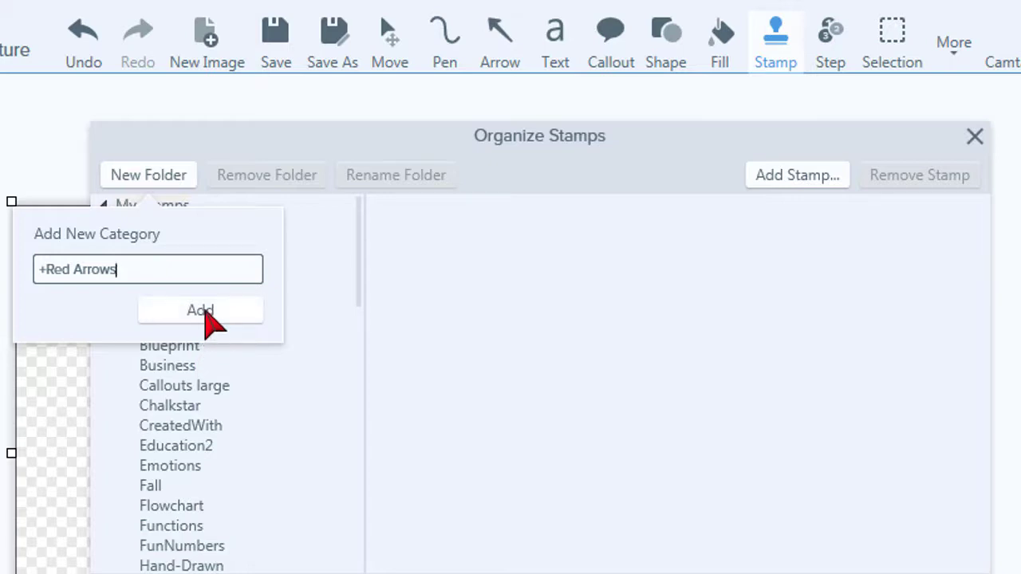
left_click(205, 312)
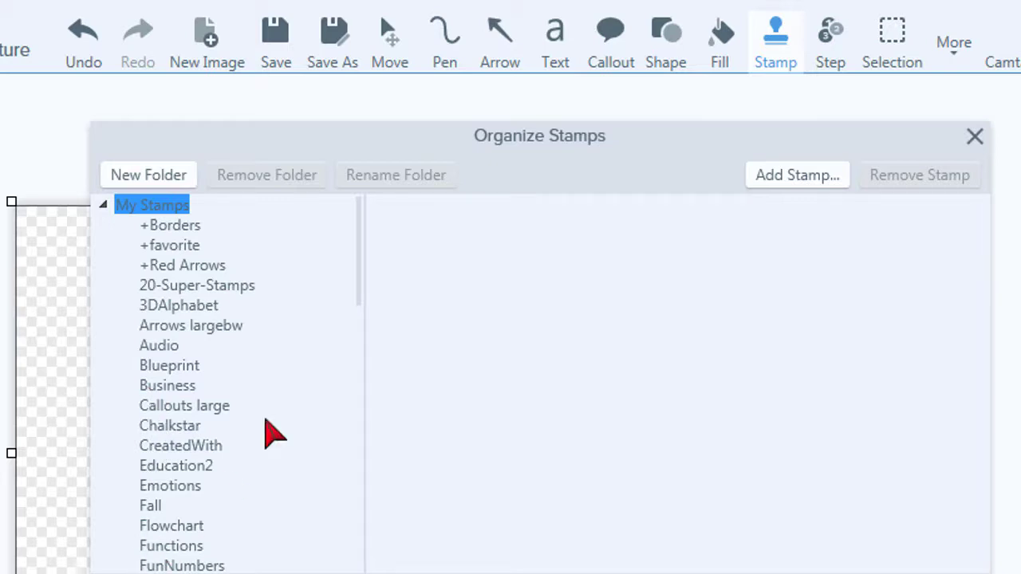
left_click_drag(353, 303, 349, 448)
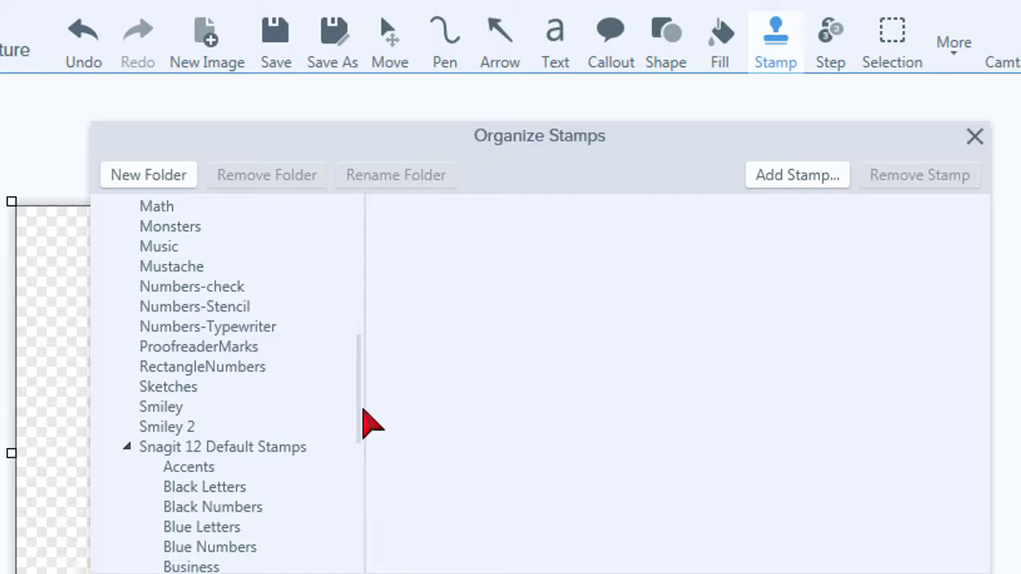
left_click_drag(356, 409, 371, 230)
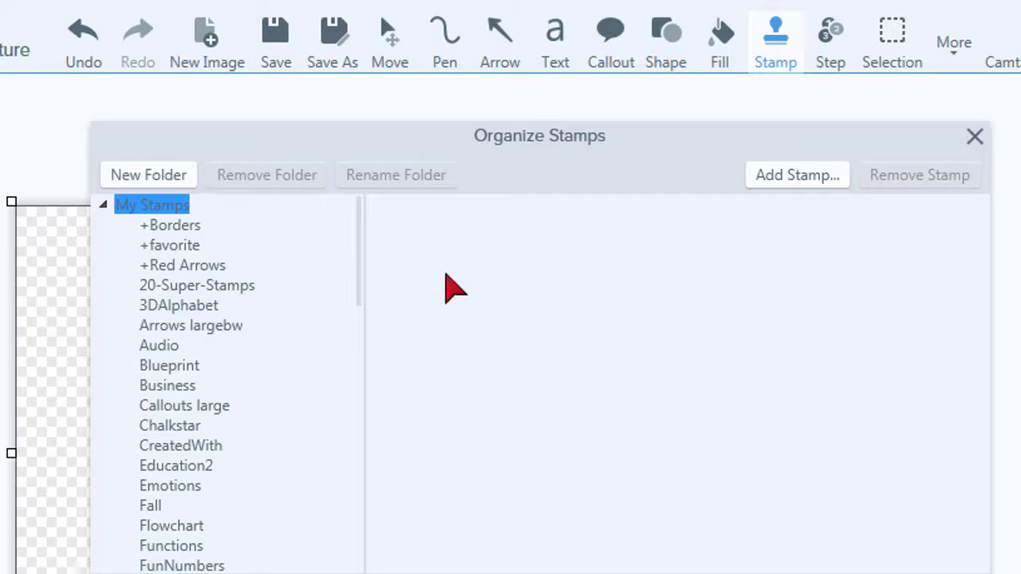
Import the 1.png arrow image as a stamp into the +Red Arrows folder.
left_click(168, 266)
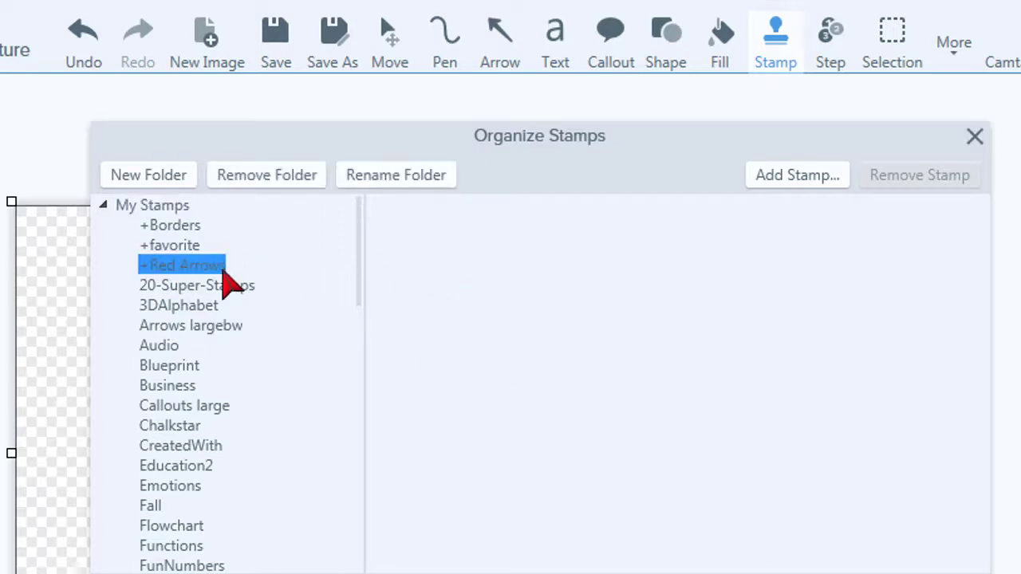
left_click(790, 176)
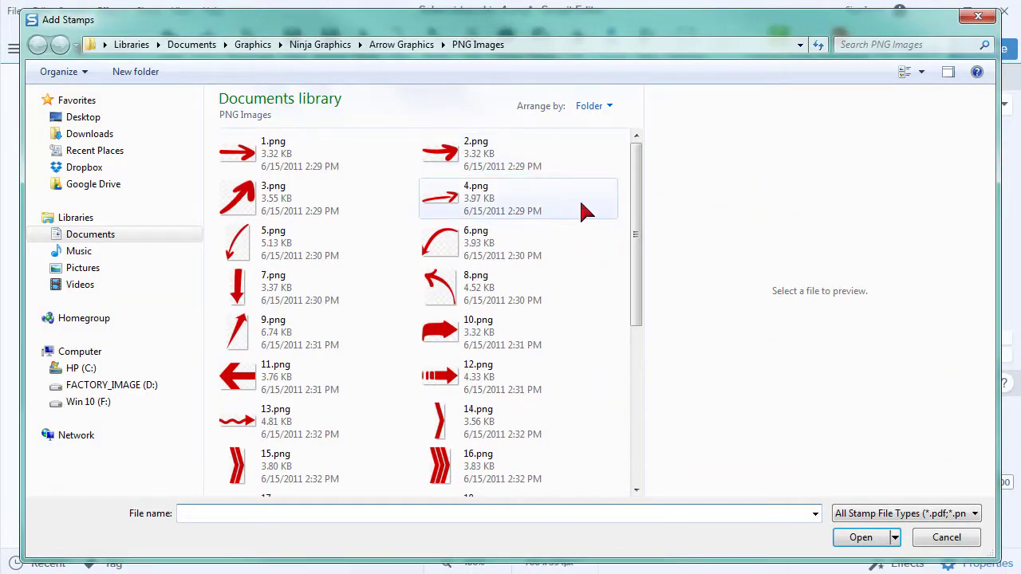
left_click(281, 163)
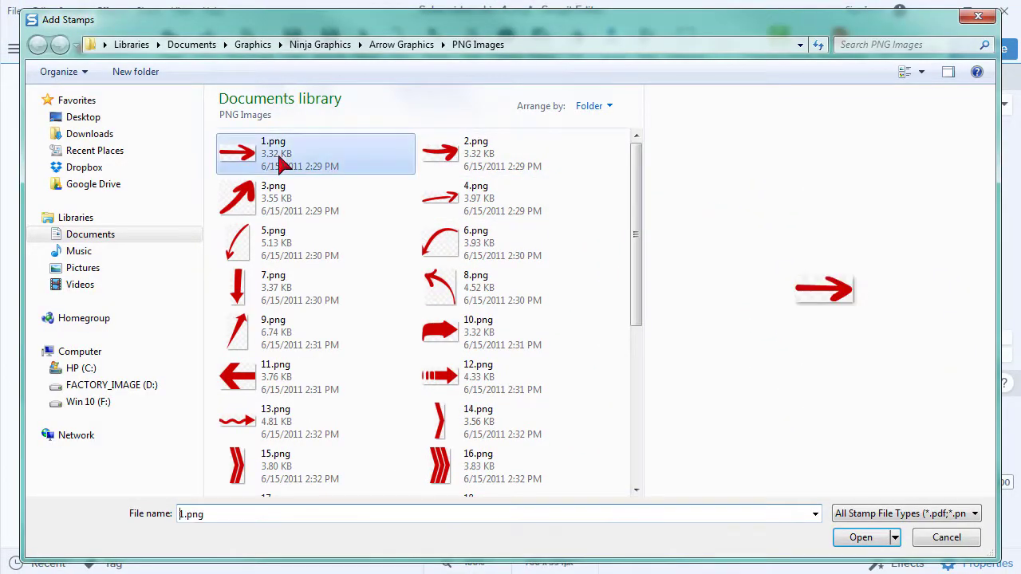
left_click(861, 538)
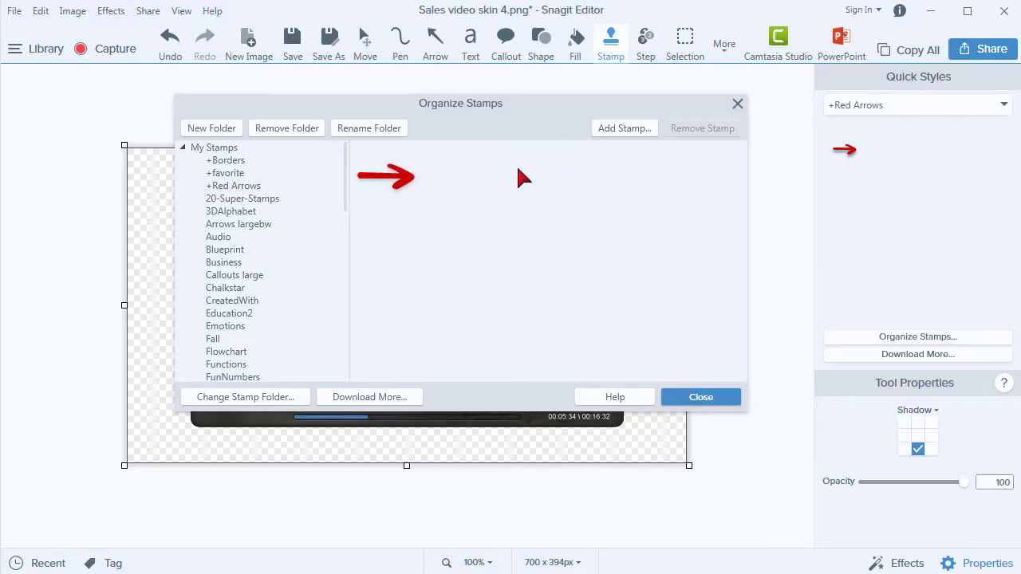
Delete the just-added 1.png arrow stamp from the folder again.
left_click(395, 184)
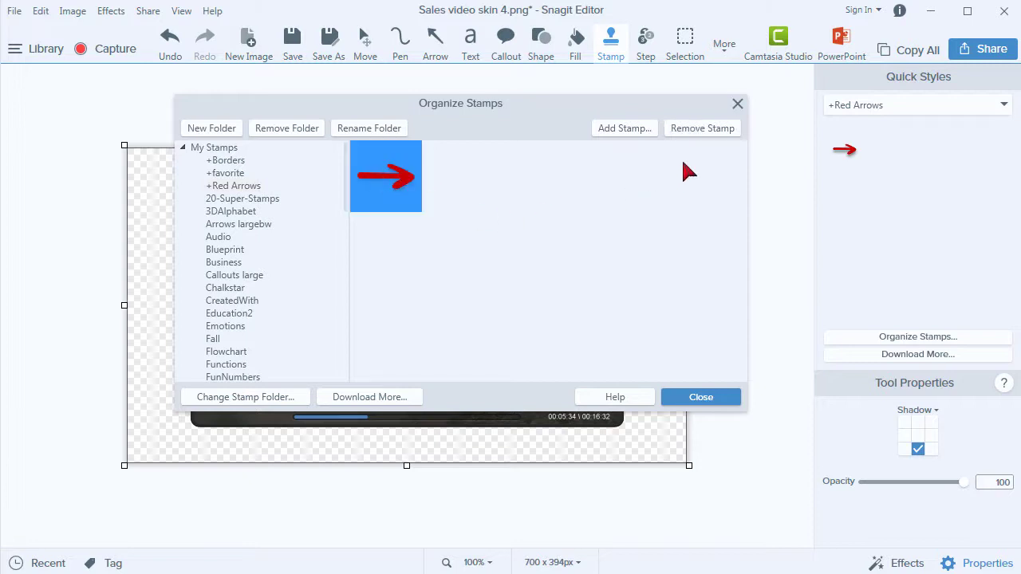
left_click(692, 132)
left_click(470, 290)
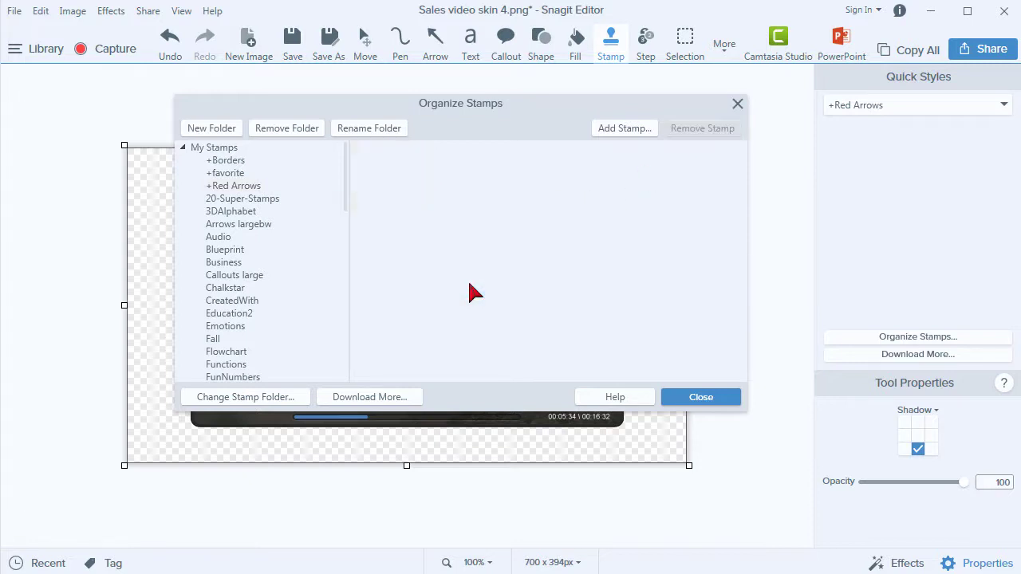
Import arrow images 1.png through 30.png as stamps into +Red Arrows, then close the organizer.
left_click(618, 129)
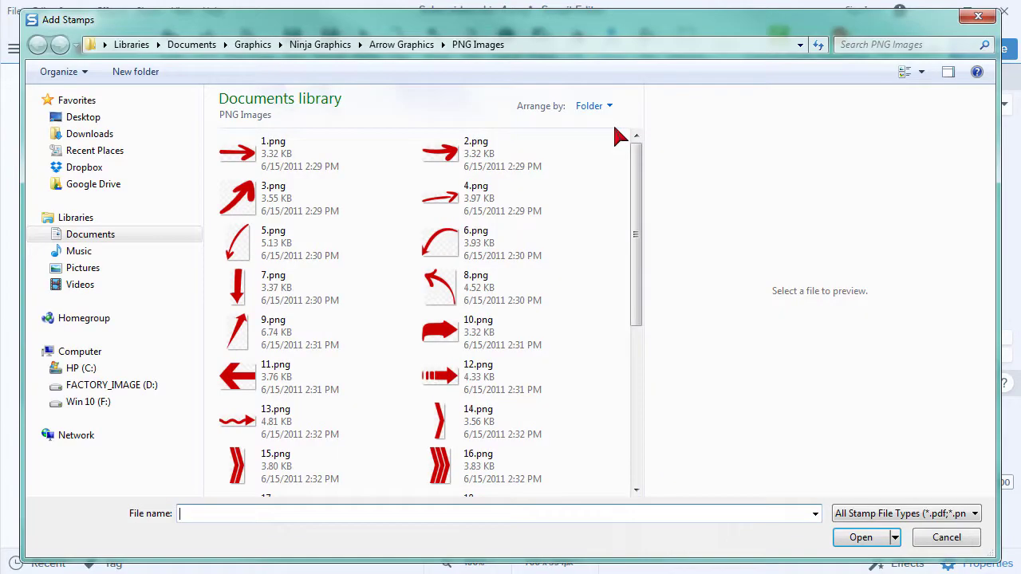
left_click(301, 144)
left_click_drag(636, 217, 499, 479)
left_click(495, 483, "shift")
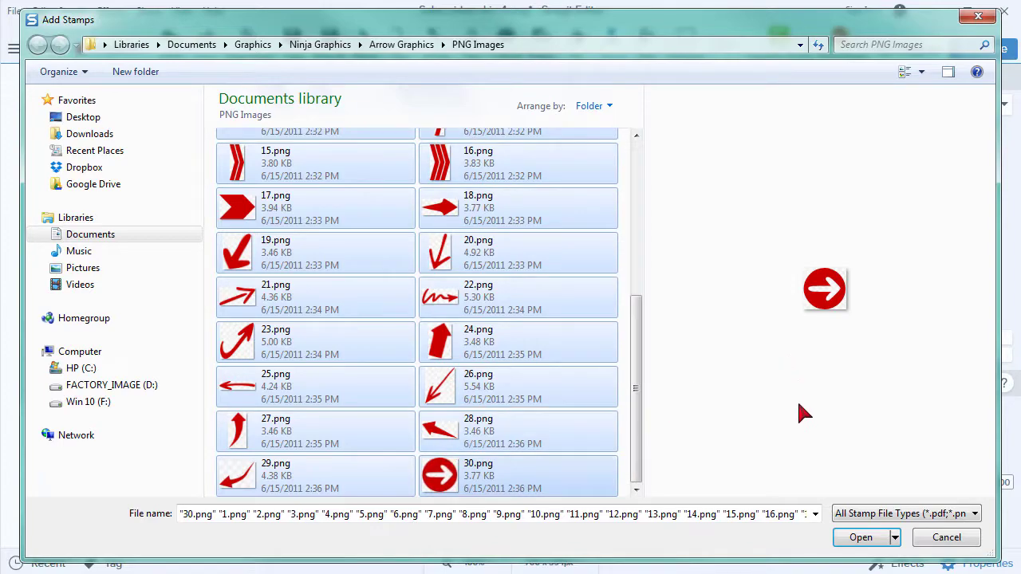
left_click(861, 543)
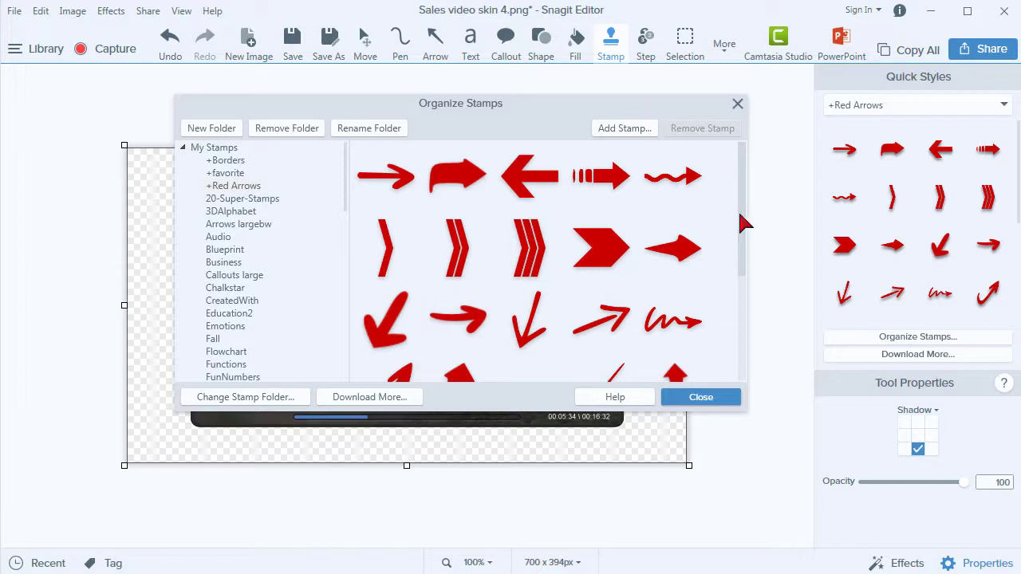
scroll(745, 232, "down", 3)
left_click_drag(744, 247, 746, 167)
left_click(701, 397)
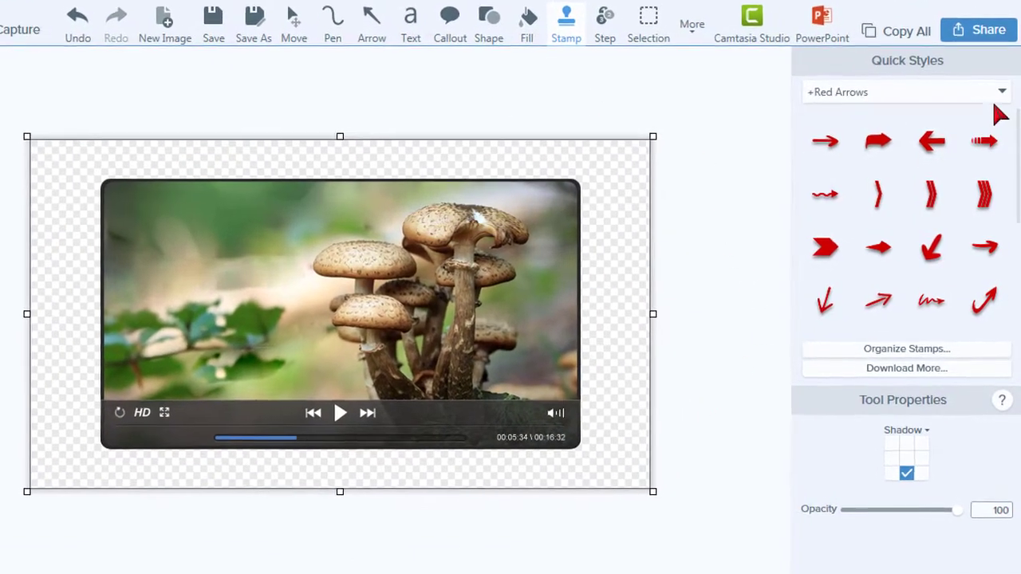
left_click(999, 91)
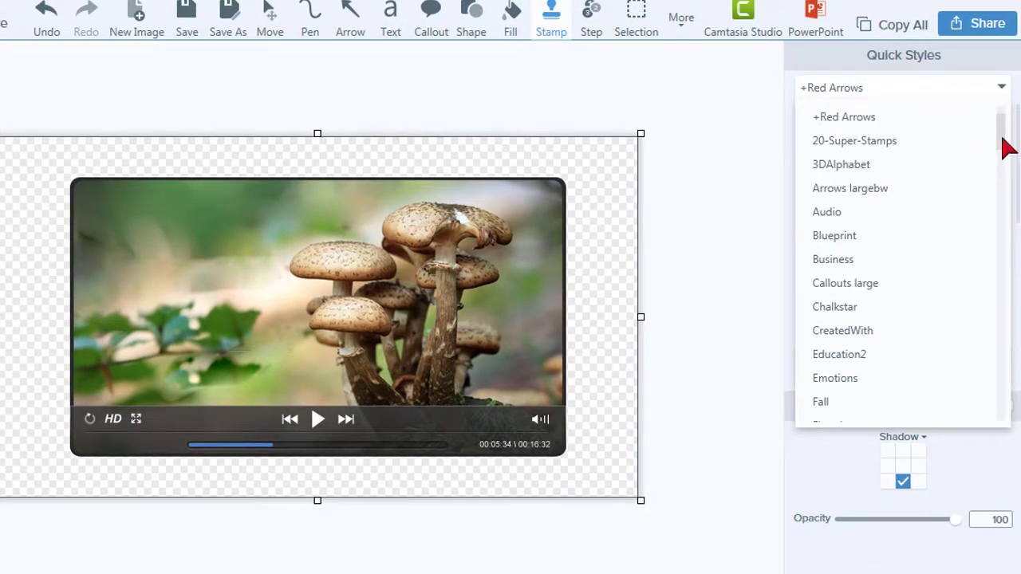
left_click_drag(1007, 148, 996, 187)
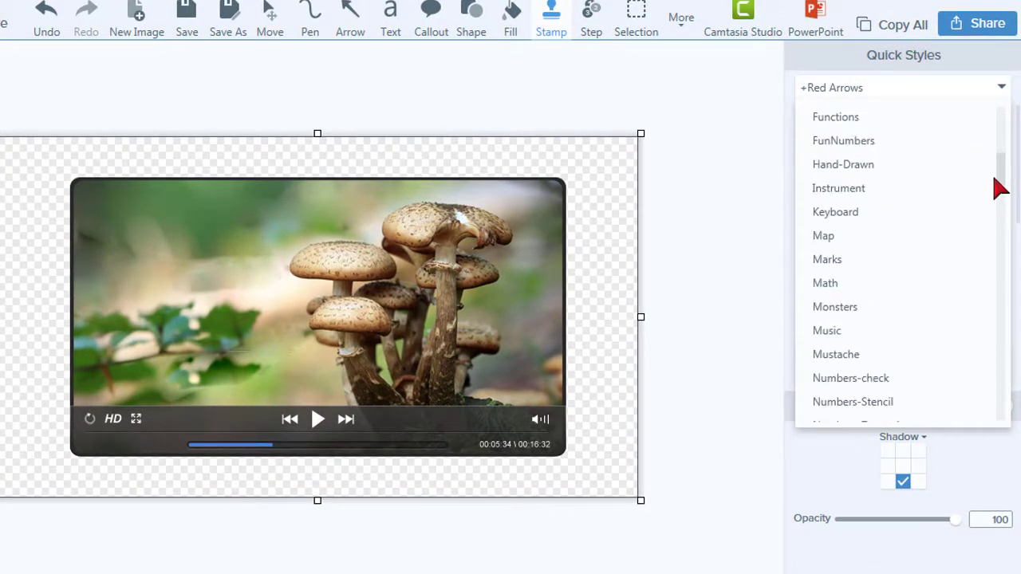
left_click(826, 238)
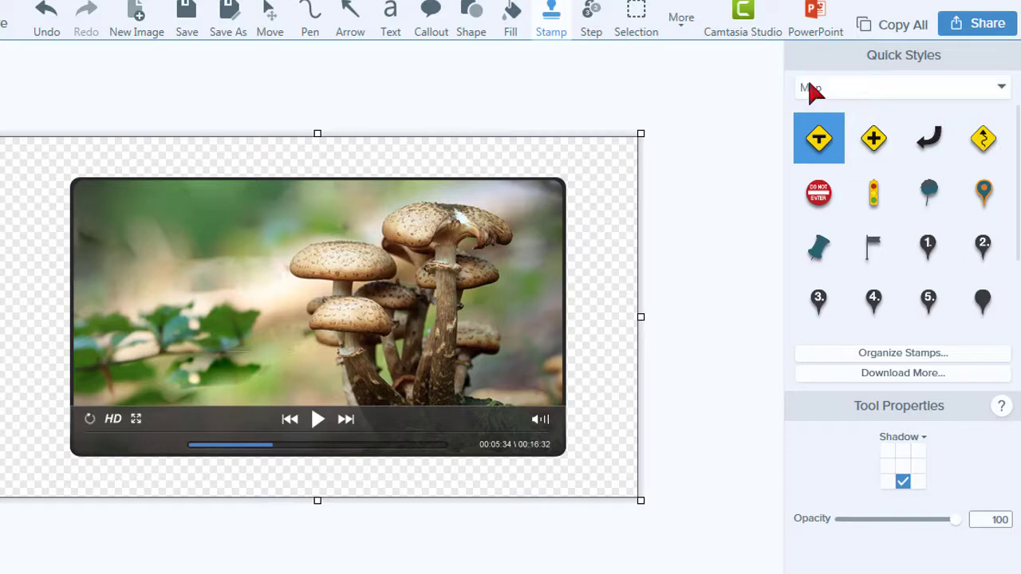
left_click(1002, 89)
left_click_drag(1010, 199, 1005, 141)
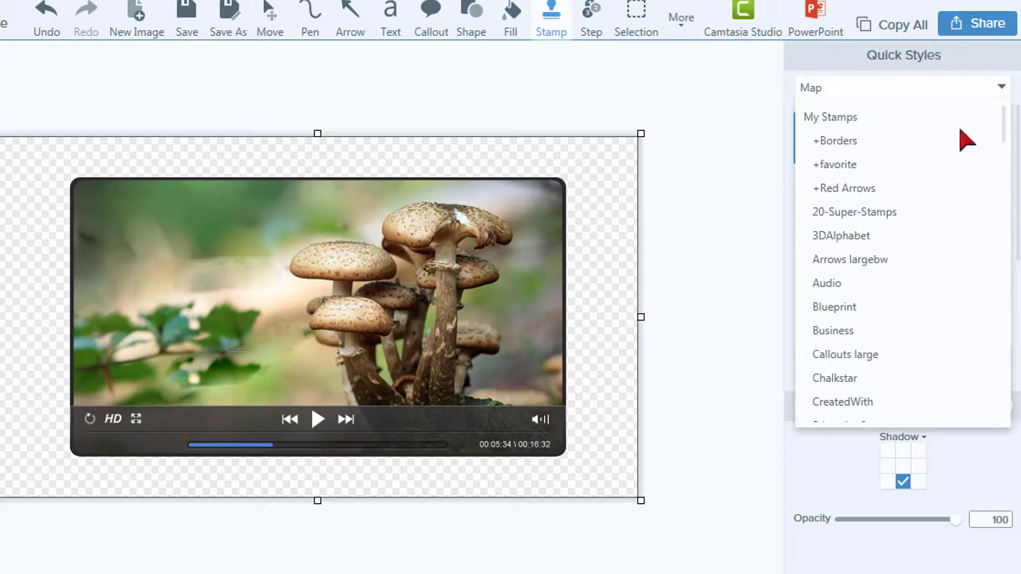
left_click(840, 189)
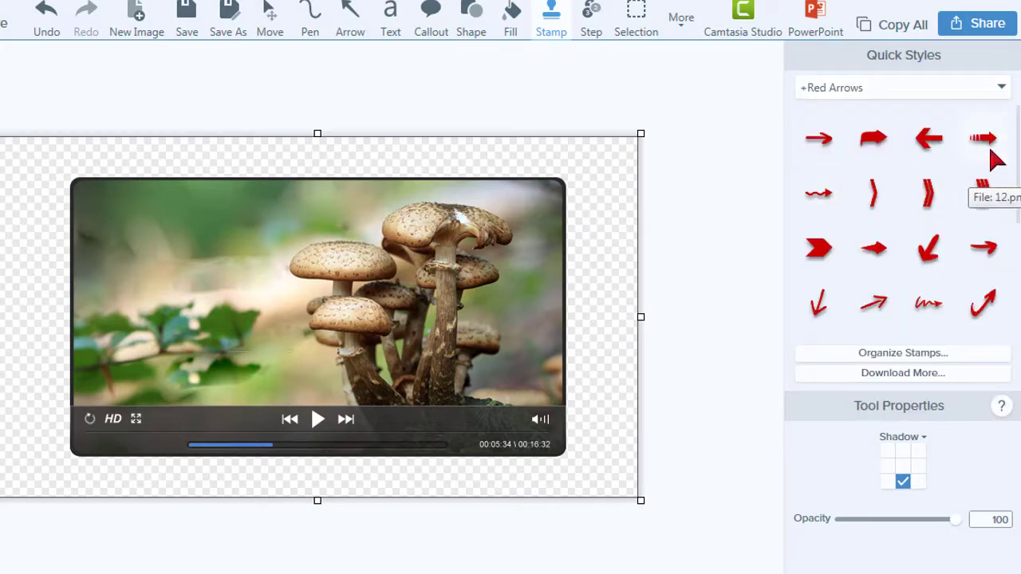
Place the striped red arrow stamp on the video image, enlarged and slightly tilted.
left_click(995, 140)
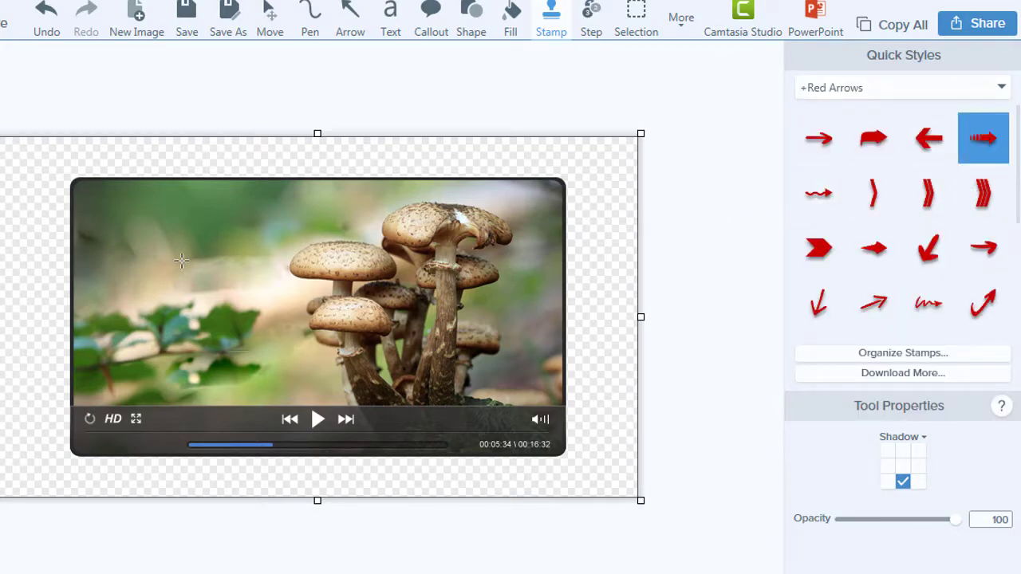
left_click(206, 298)
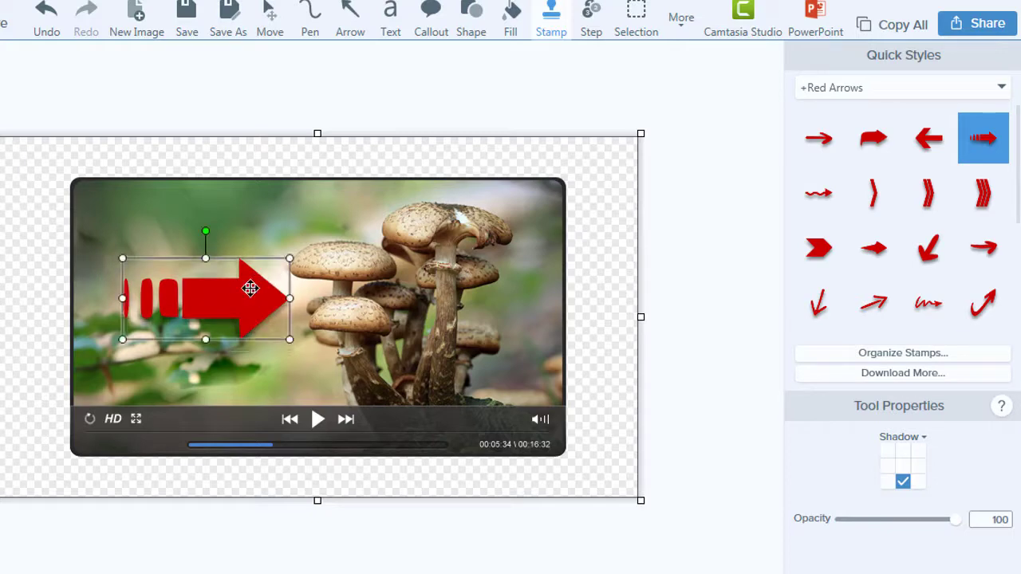
left_click_drag(289, 261, 344, 230)
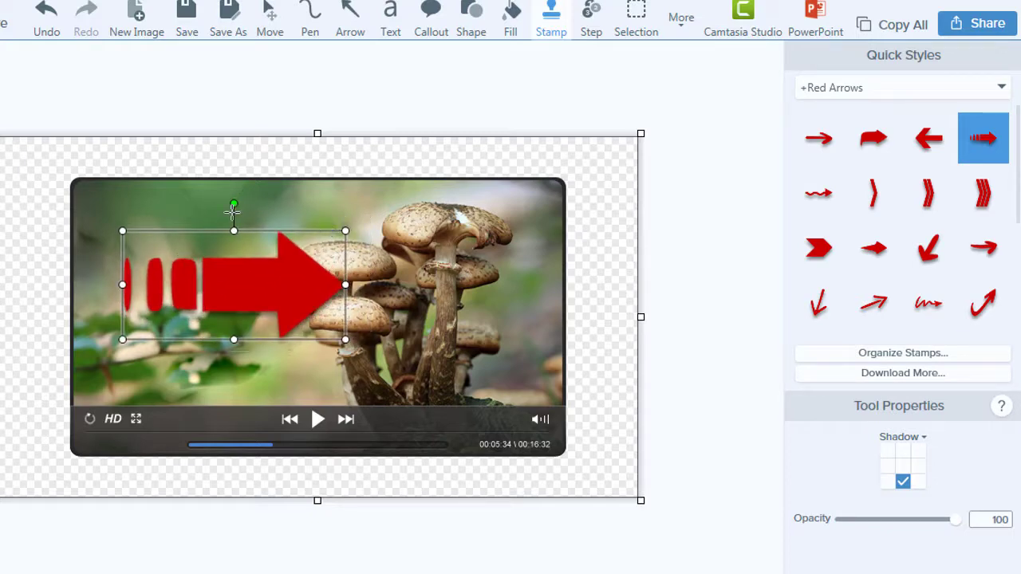
left_click_drag(241, 205, 226, 229)
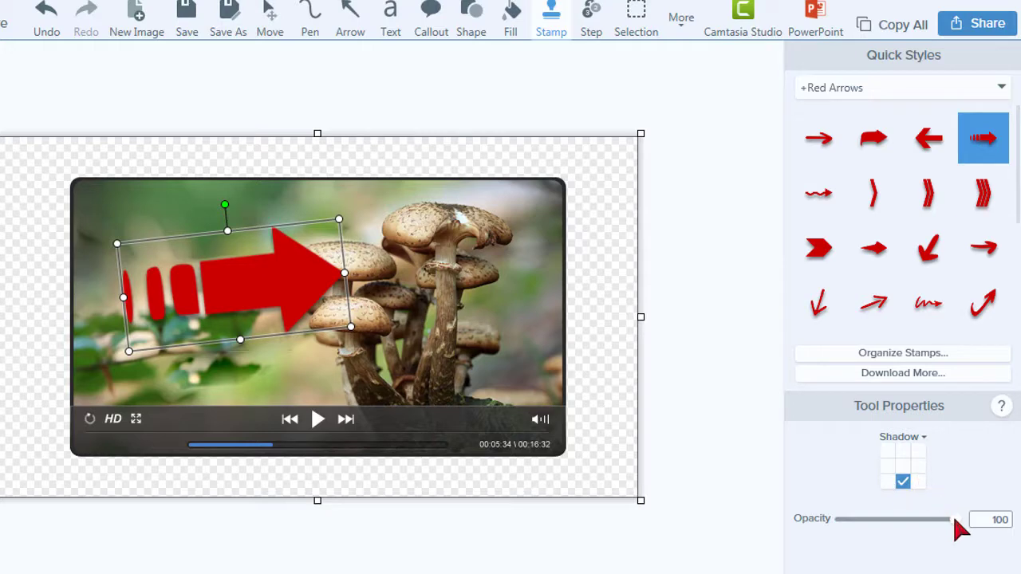
Fine-tune the arrow's opacity and size, rotating it to point down at the mushrooms.
mouse_move(955, 520)
left_mouse_down()
mouse_move(894, 531)
mouse_move(821, 527)
mouse_move(967, 524)
left_mouse_up()
mouse_move(339, 220)
left_mouse_down()
mouse_move(308, 240)
mouse_move(334, 221)
left_mouse_up()
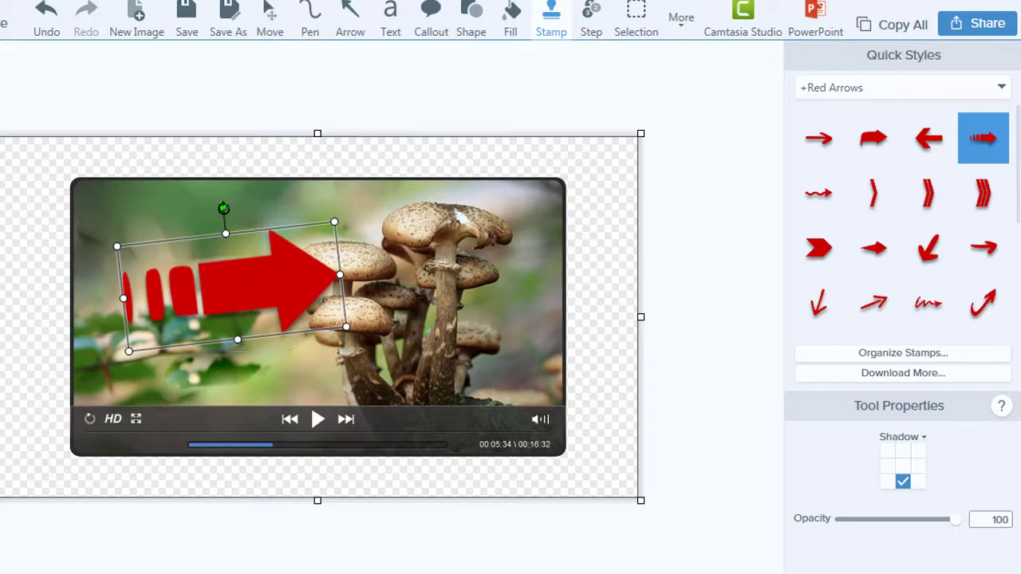
left_click_drag(224, 208, 252, 209)
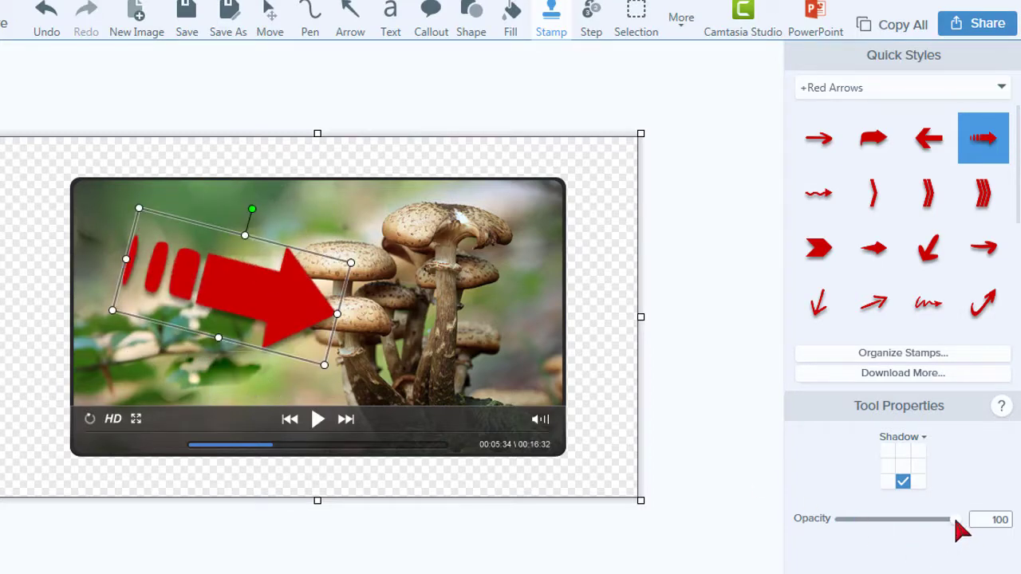
mouse_move(956, 521)
left_mouse_down()
mouse_move(832, 526)
mouse_move(956, 520)
left_mouse_up()
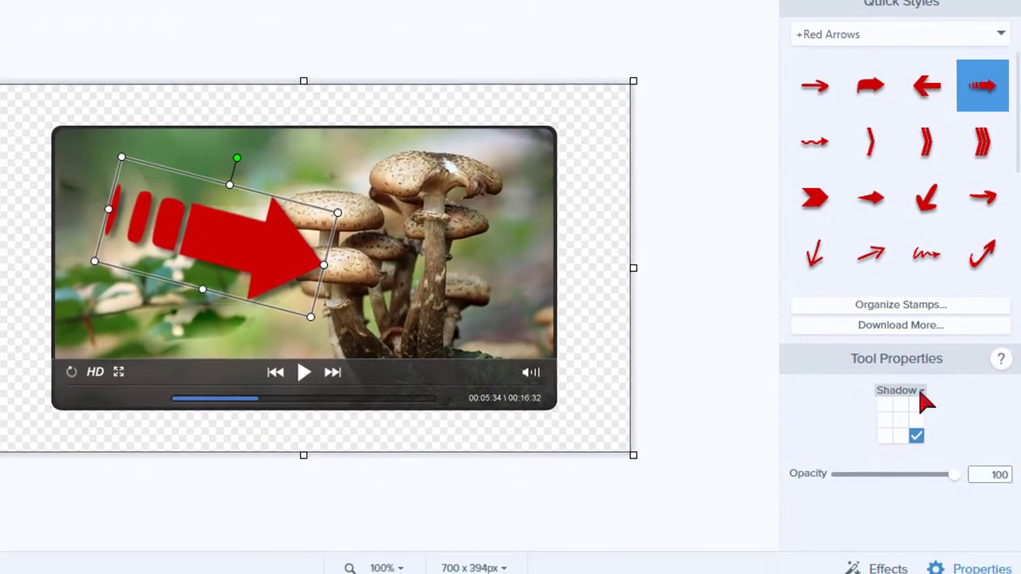
Set the arrow's drop shadow to distance 20, opacity 93 and blur 4.
left_click(922, 391)
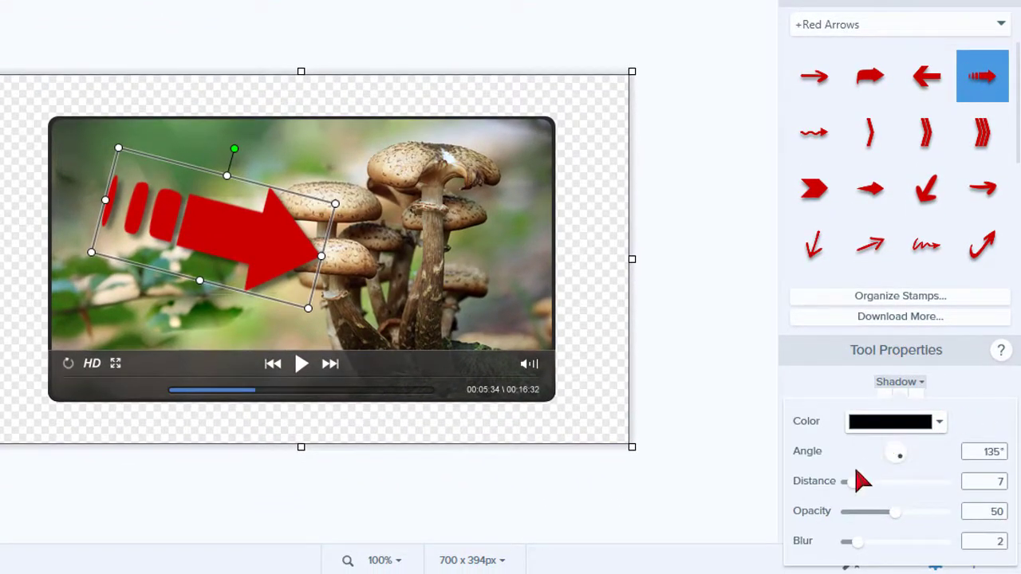
mouse_move(854, 481)
left_mouse_down()
mouse_move(877, 485)
mouse_move(868, 486)
left_mouse_up()
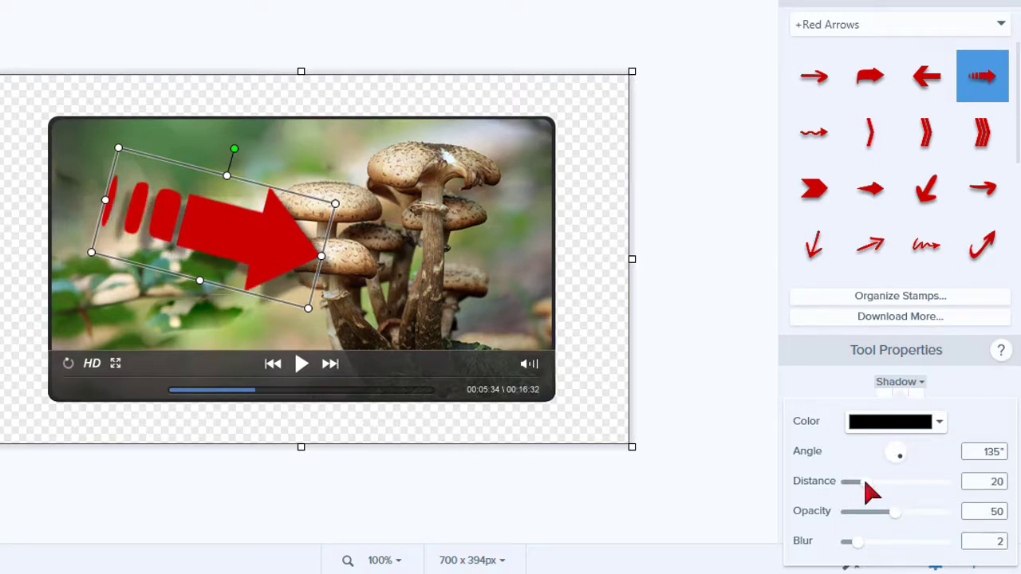
left_click_drag(910, 513, 939, 513)
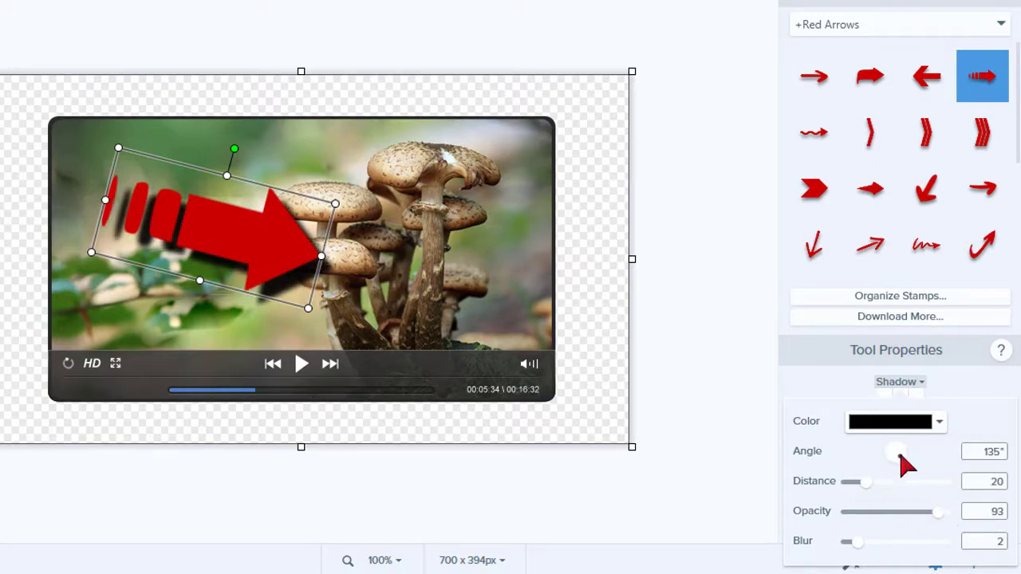
left_click_drag(859, 543, 881, 543)
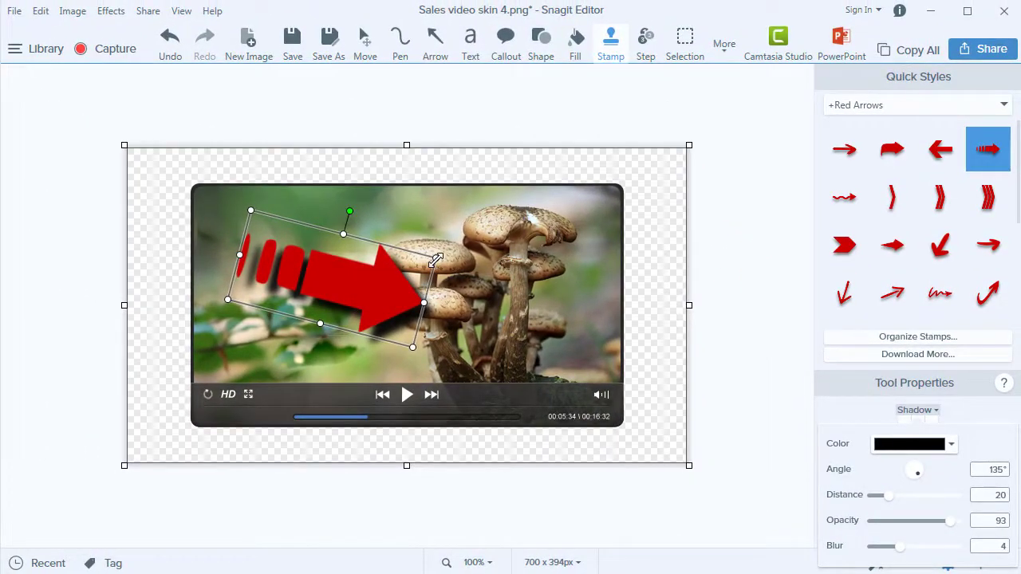
Enlarge the tilted red arrow by dragging its top-right corner outward.
left_click_drag(436, 259, 485, 247)
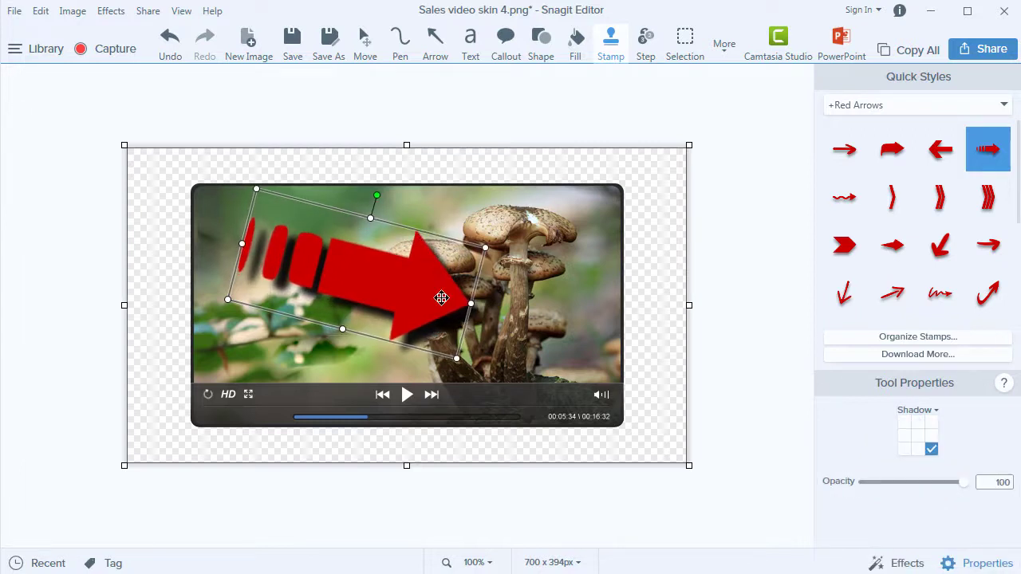